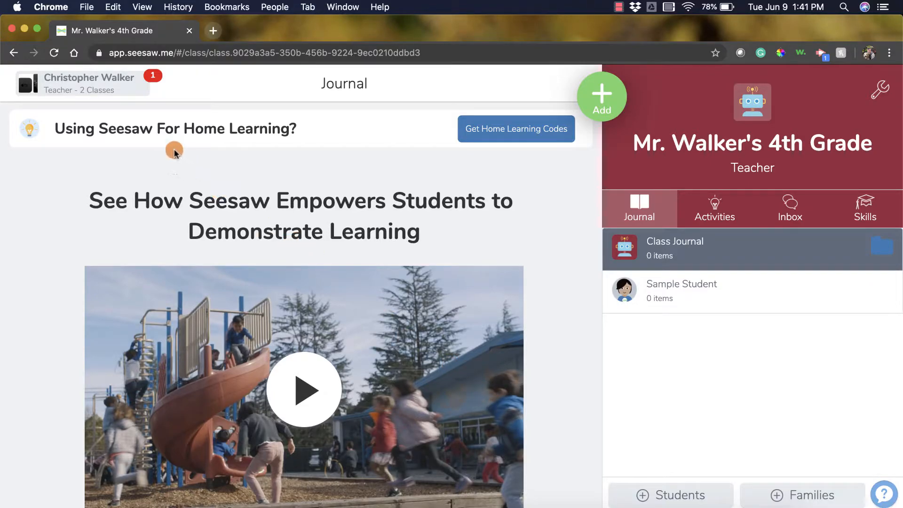
Open the Account Settings of the teacher account
click(108, 94)
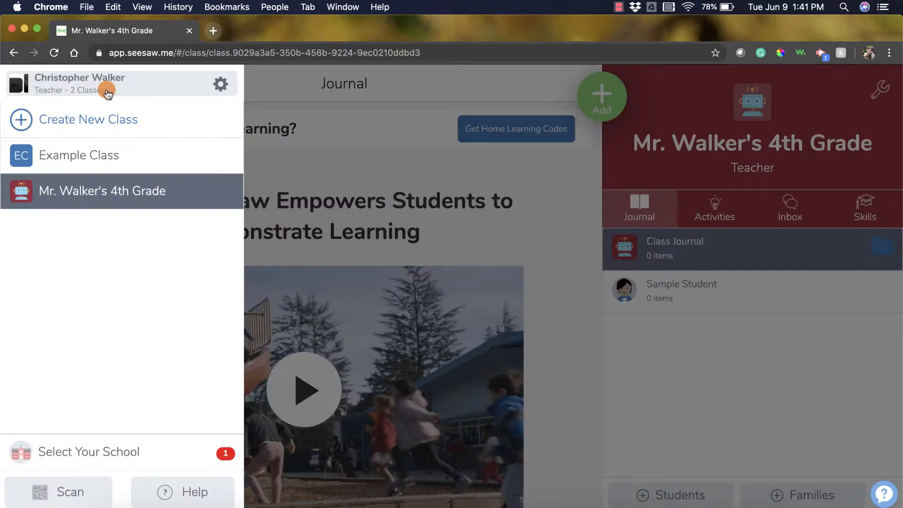
click(225, 86)
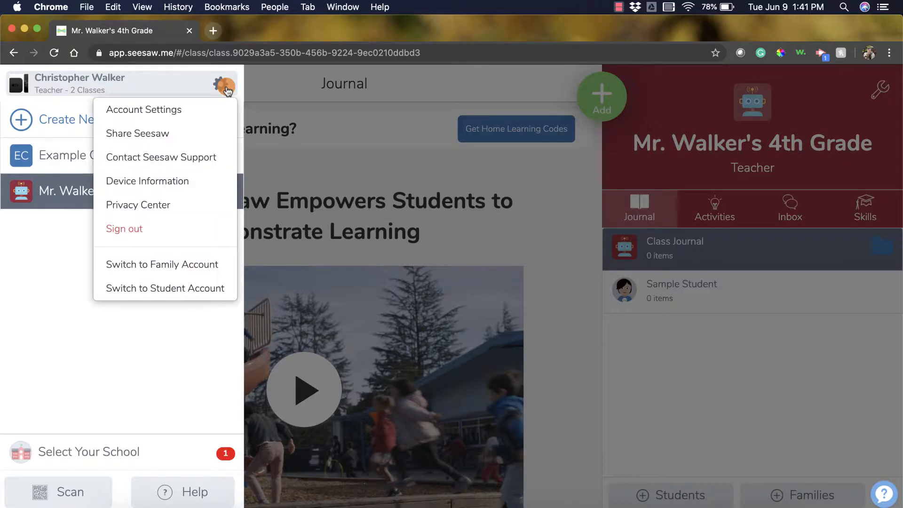
click(216, 111)
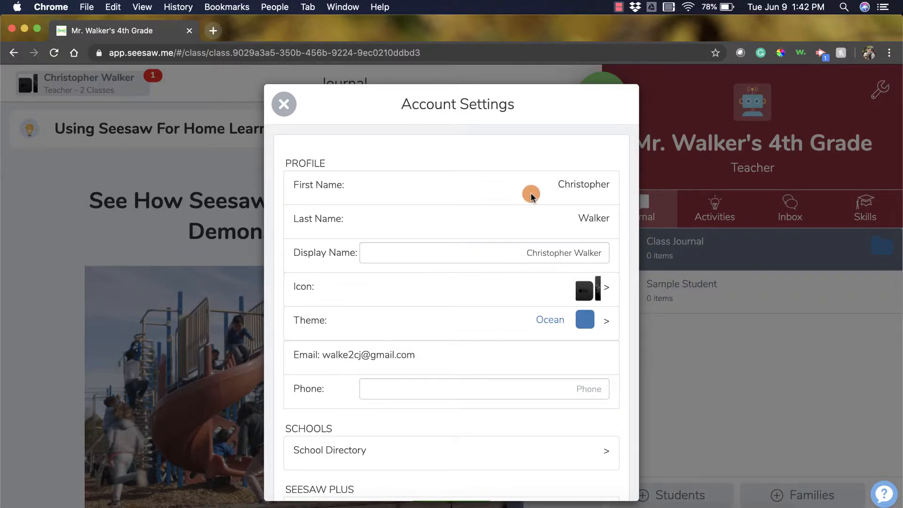
Replace the display name in the profile with the teacher's title and last name
click(555, 252)
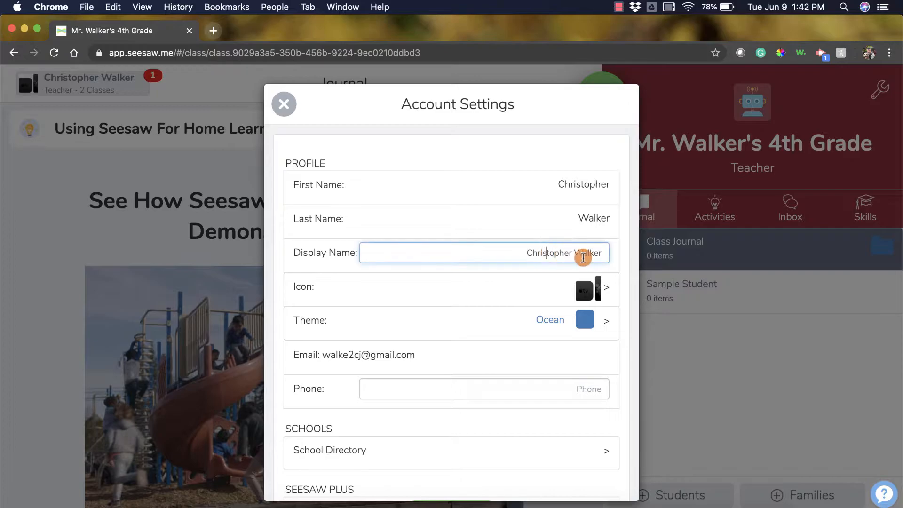
drag(604, 252, 518, 255)
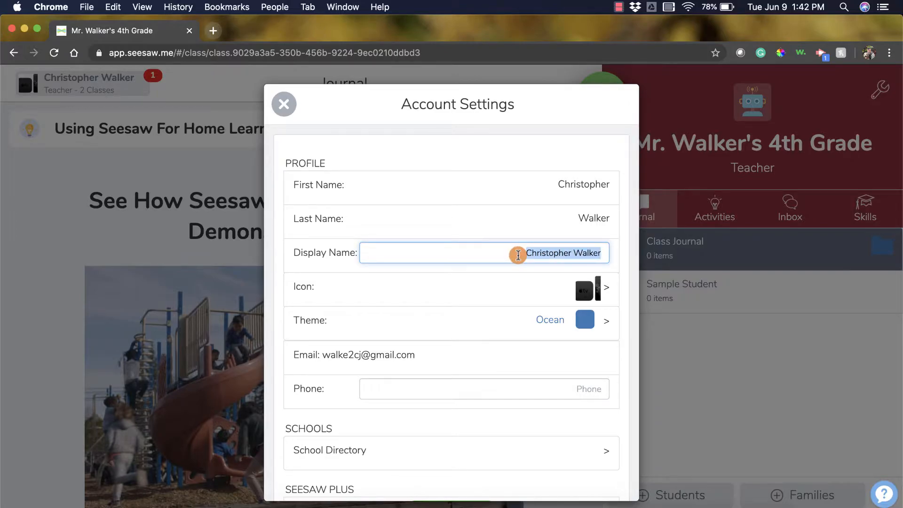
text(Mr.wal)
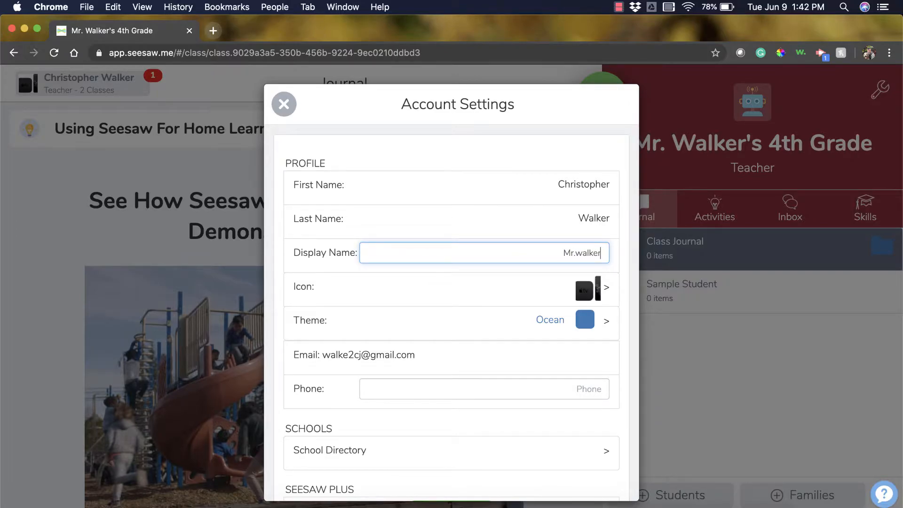
key(BackSpace)
key(BackSpace)
key(BackSpace)
text(Walker)
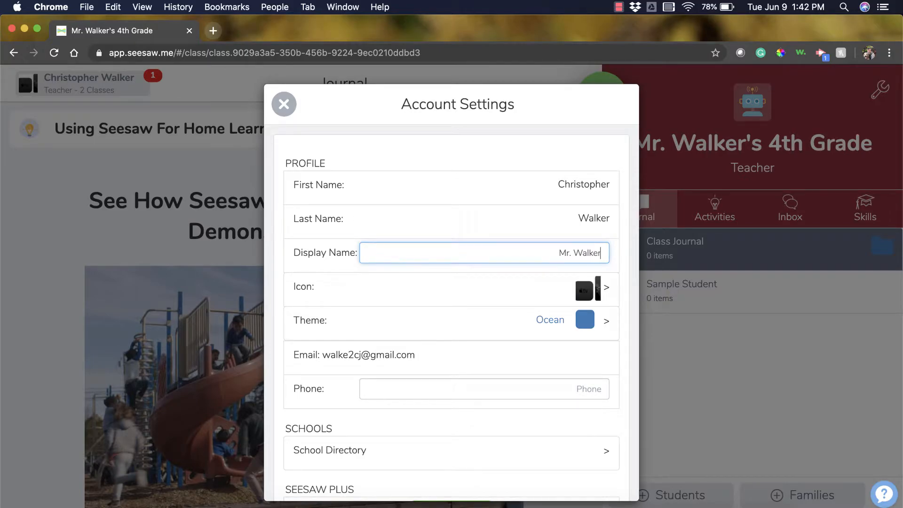
click(618, 234)
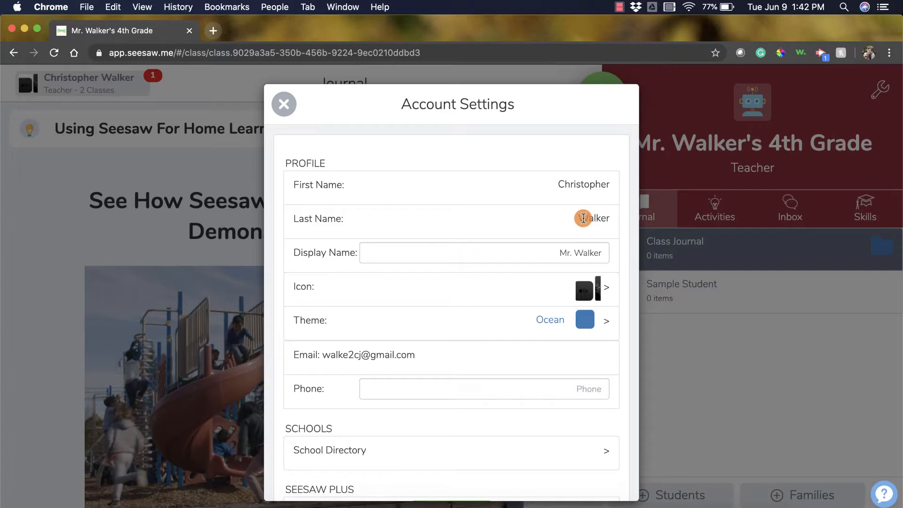
Upload IMG_1251.JPG from the Downloads folder as the profile icon and save the photo
click(598, 283)
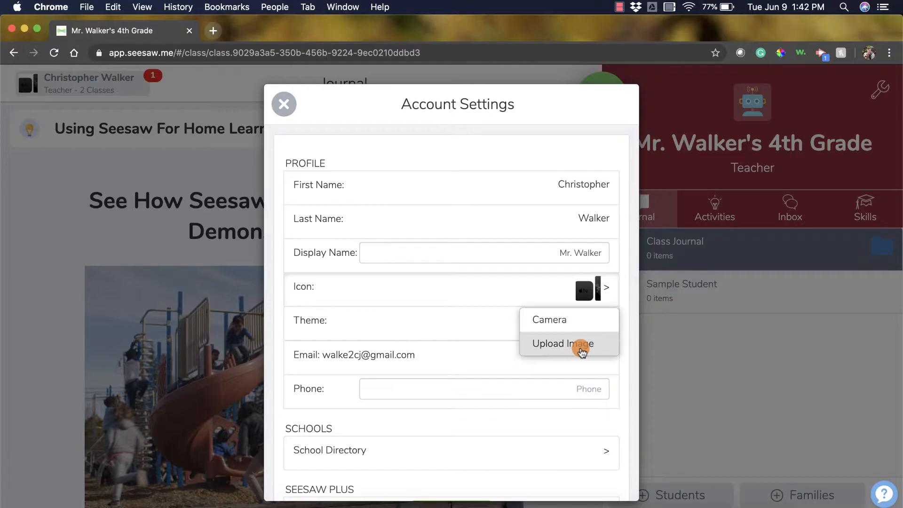
click(580, 346)
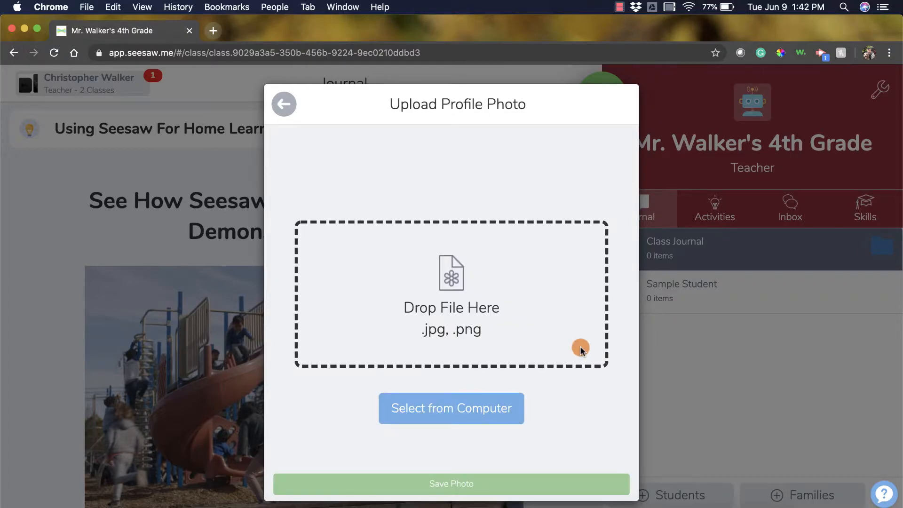
click(510, 403)
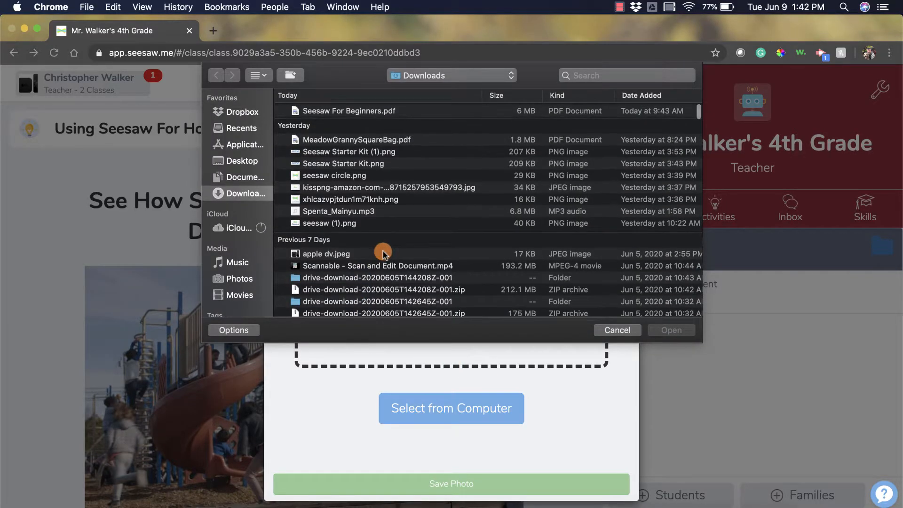
click(246, 175)
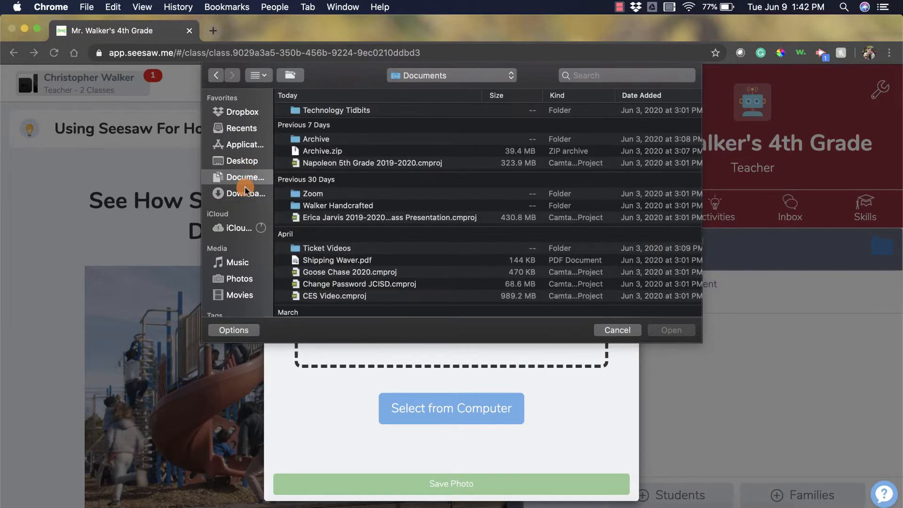
click(245, 191)
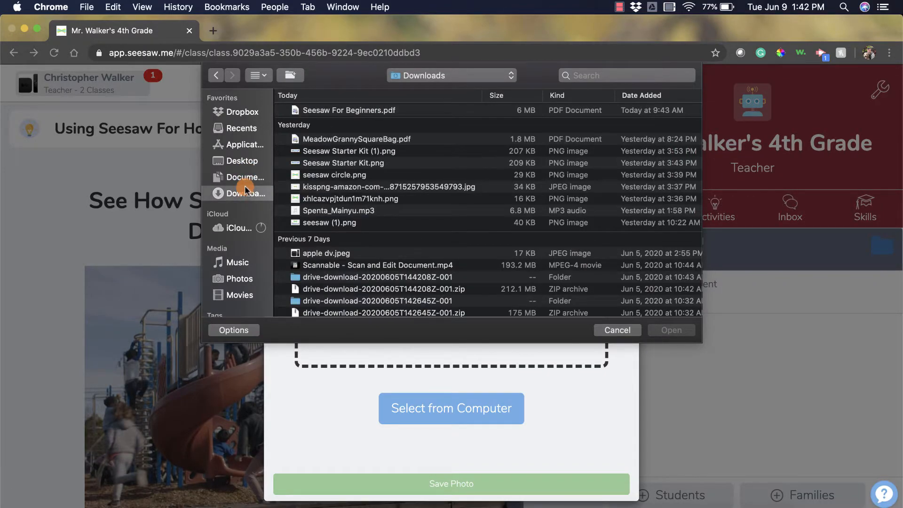
click(641, 505)
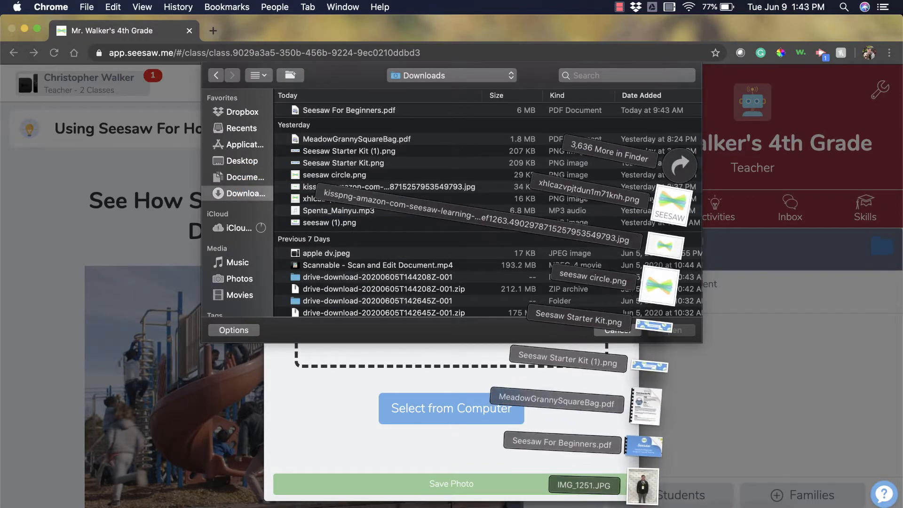
drag(648, 482, 458, 343)
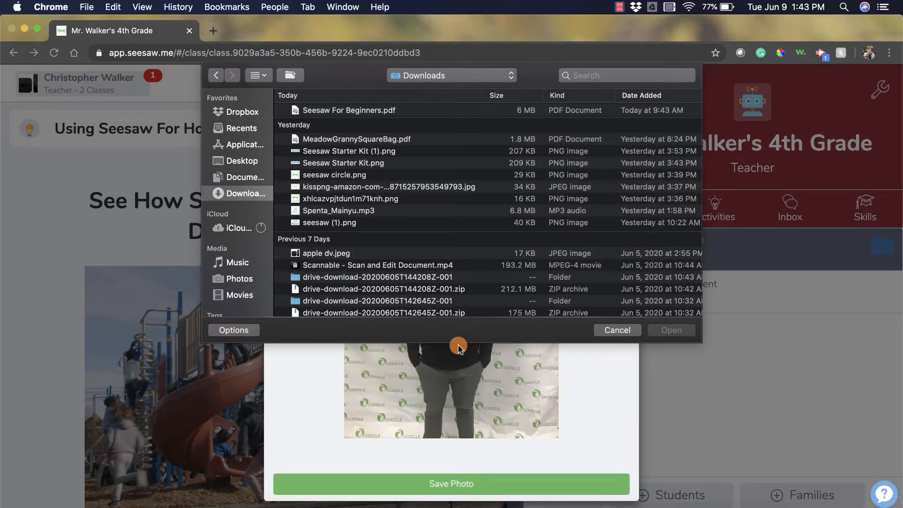
click(612, 327)
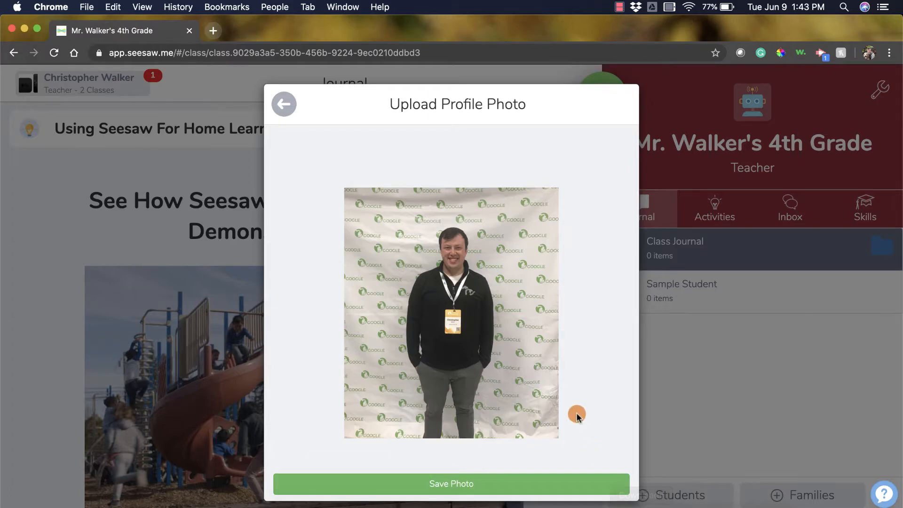
click(475, 479)
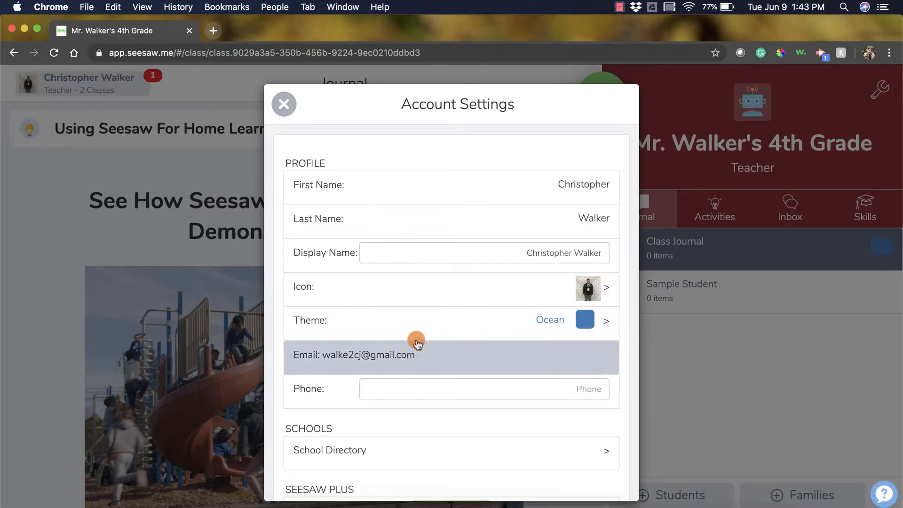
Look over the available profile theme colours and return to Account Settings without choosing another one
click(427, 328)
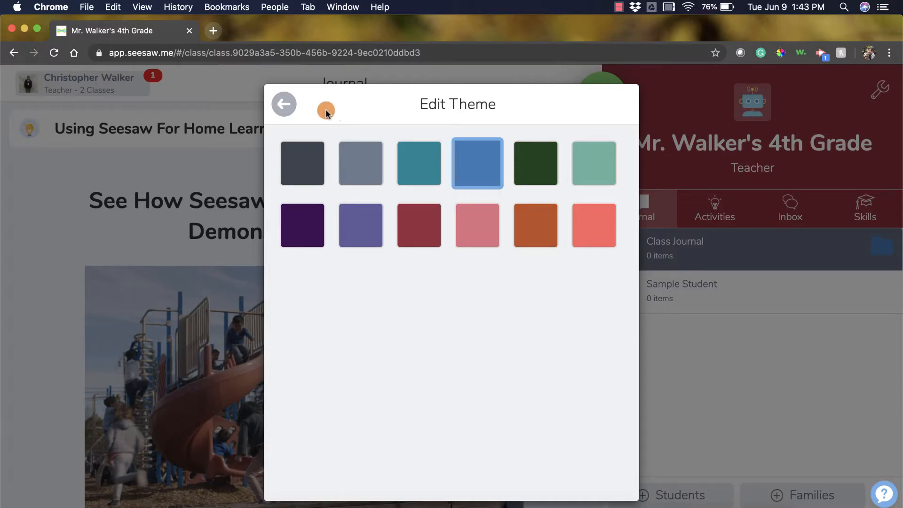
click(290, 106)
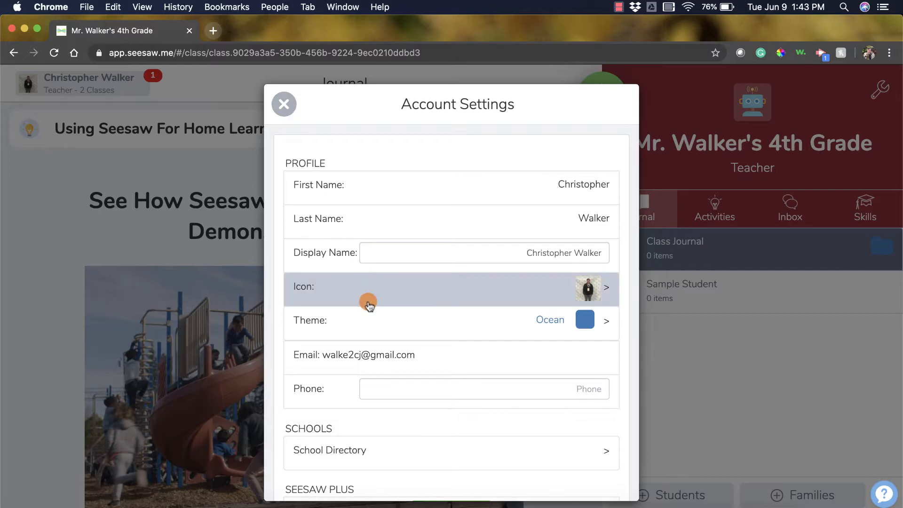
Turn the inclusion of the display name in the School Directory off and back on
scroll(400, 298, down, 3)
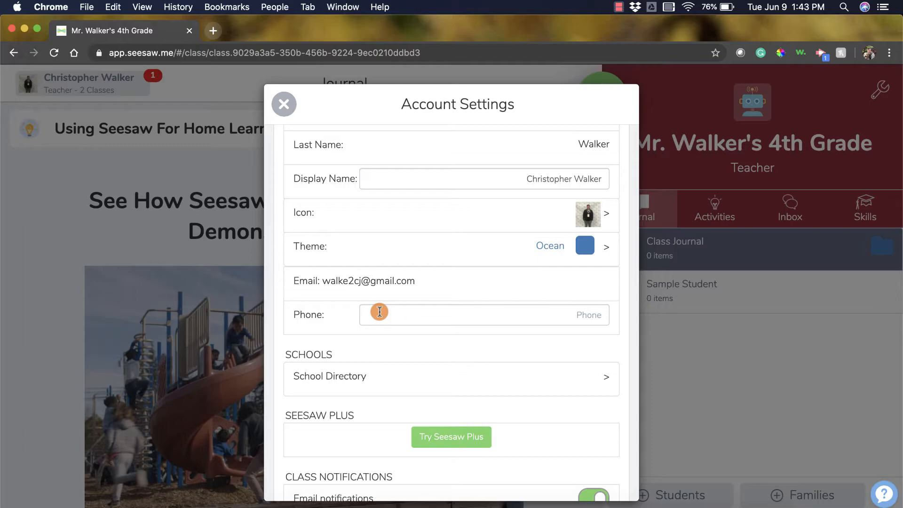
scroll(379, 312, down, 3)
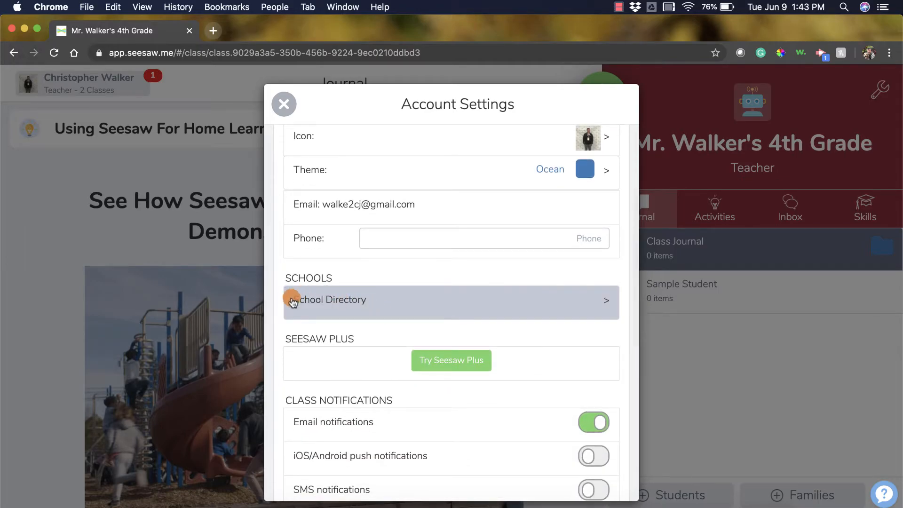
click(337, 303)
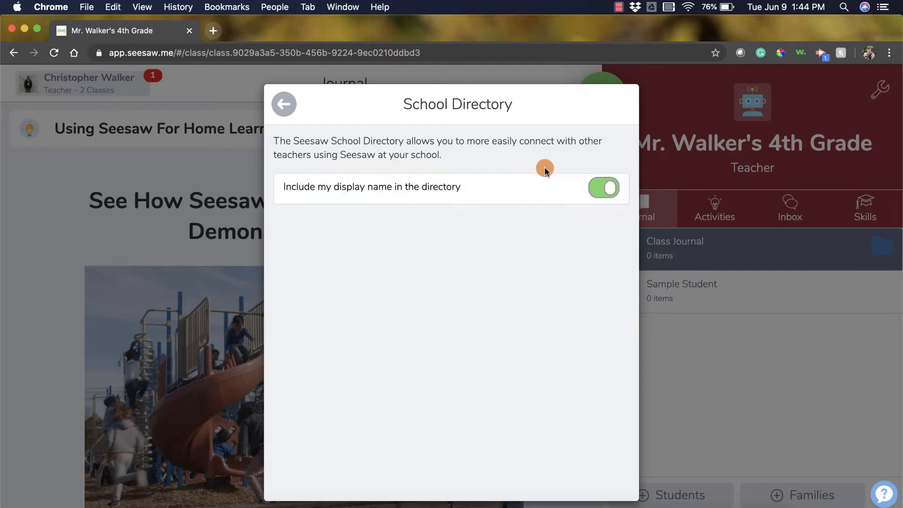
click(599, 185)
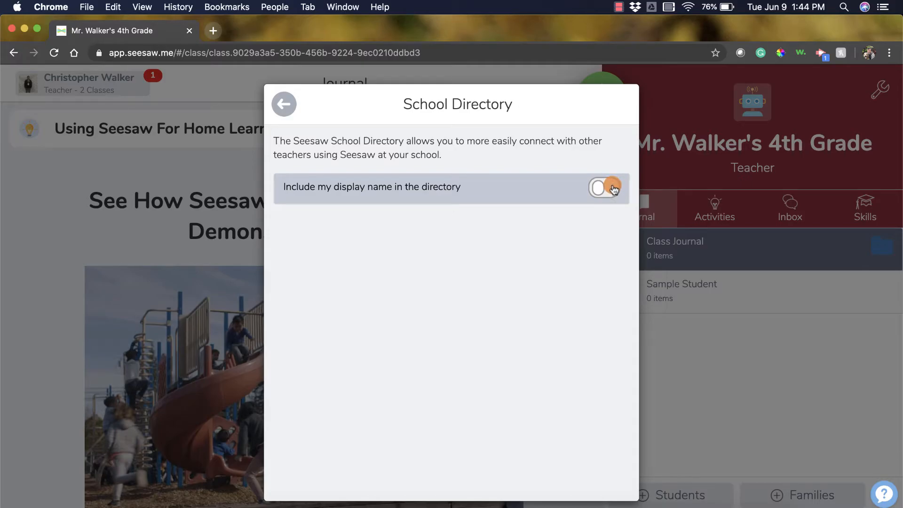
click(602, 188)
click(283, 104)
Toggle the iOS/Android push notifications for classes on and back off
scroll(375, 289, down, 8)
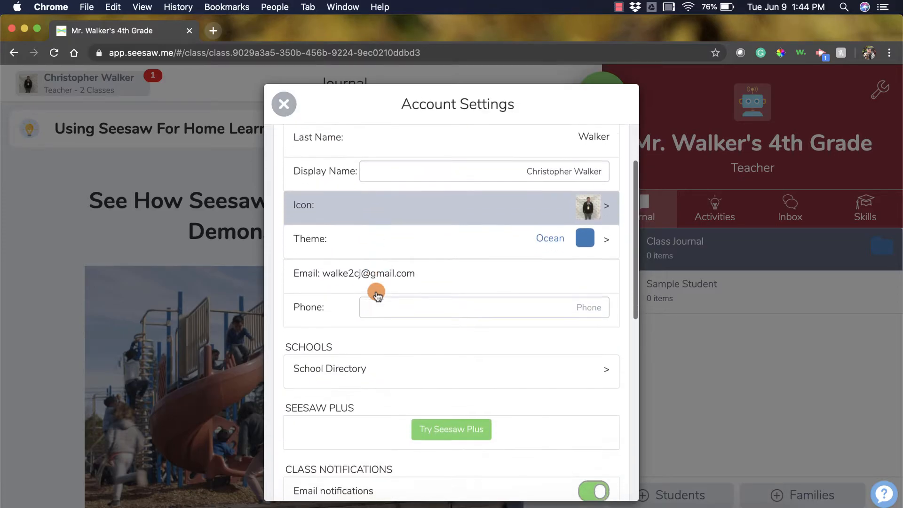
scroll(376, 292, down, 1)
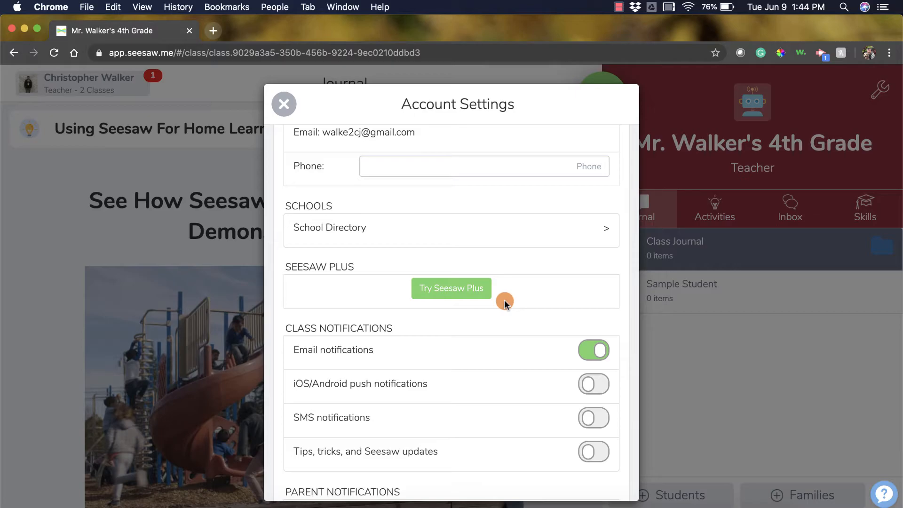
scroll(504, 300, down, 3)
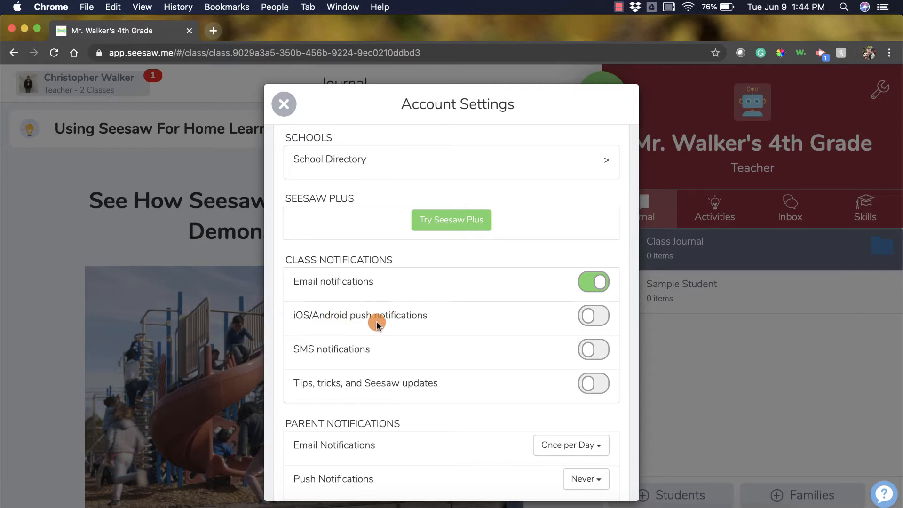
click(603, 318)
click(604, 318)
Check the frequency options for parent email notifications without changing the setting
scroll(603, 391, down, 4)
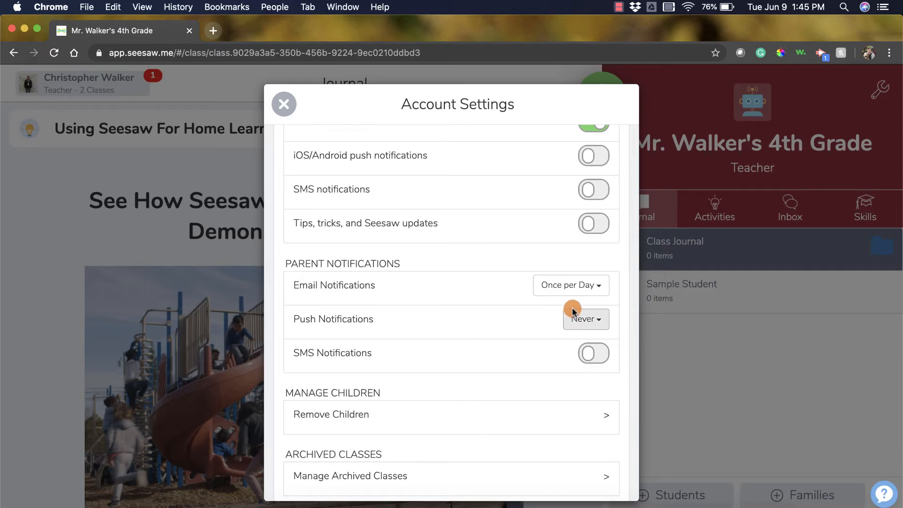
click(598, 295)
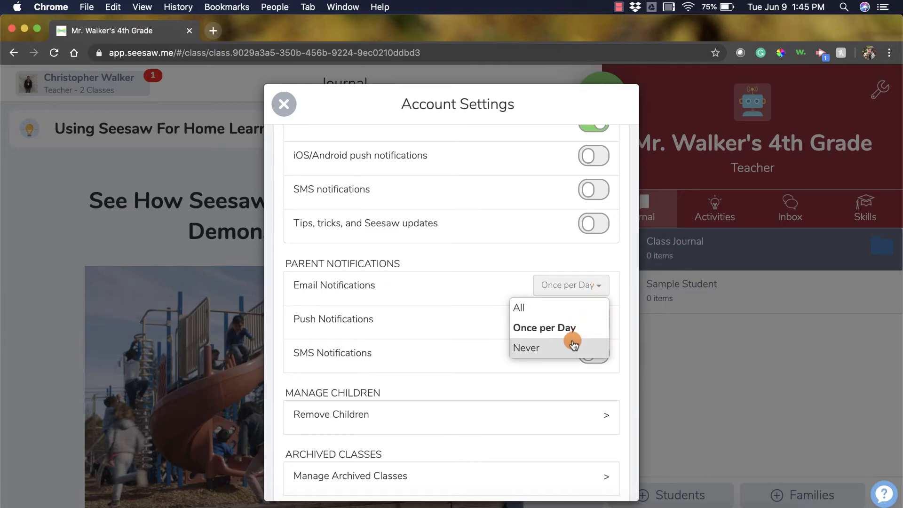
click(617, 317)
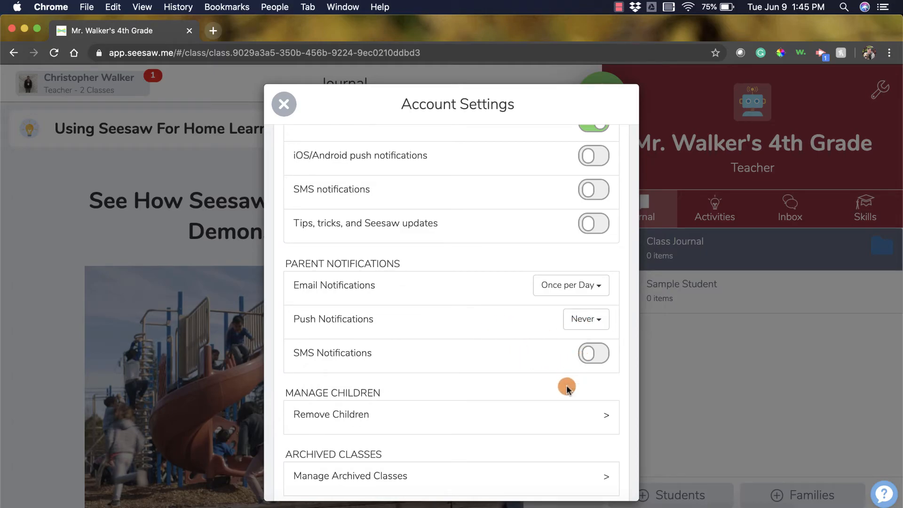
View the Remove Children page under Manage Children and return to Account Settings
scroll(562, 399, down, 3)
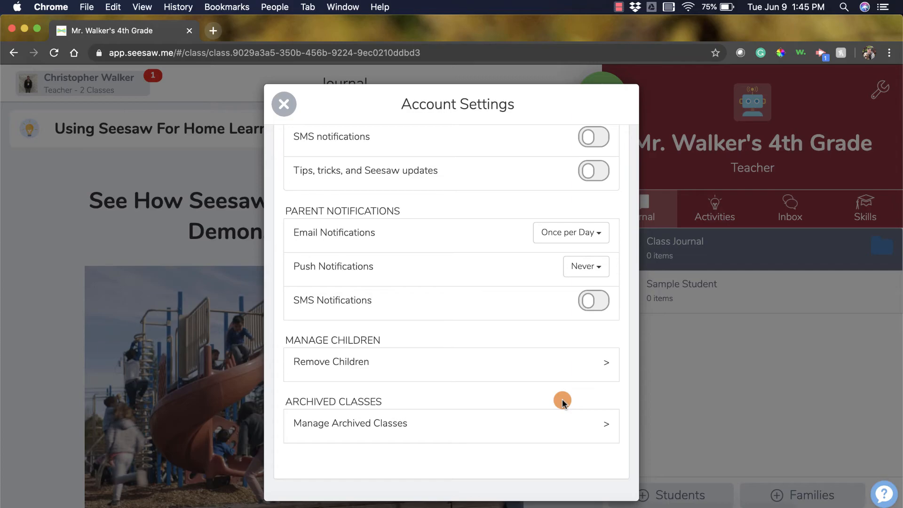
click(529, 374)
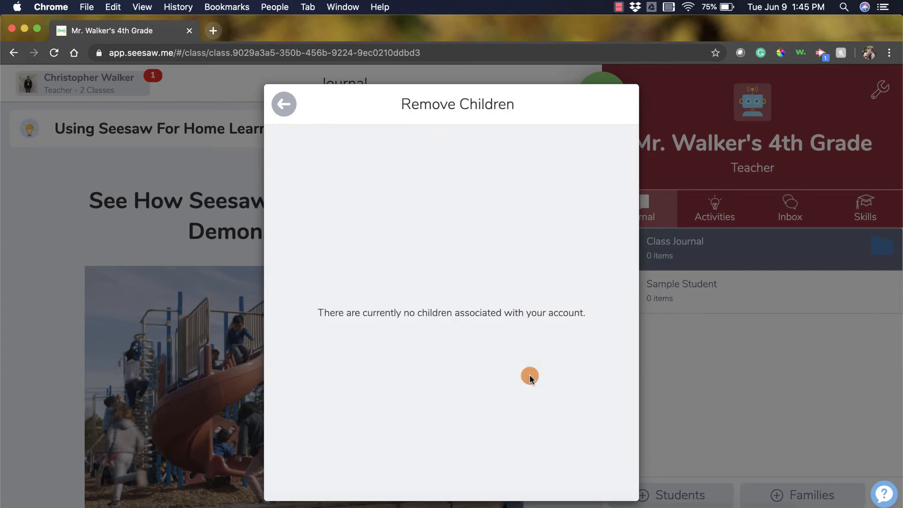
click(290, 103)
Review the archived classes and their Restore and Delete options, leaving the archived class as it is
scroll(460, 309, down, 10)
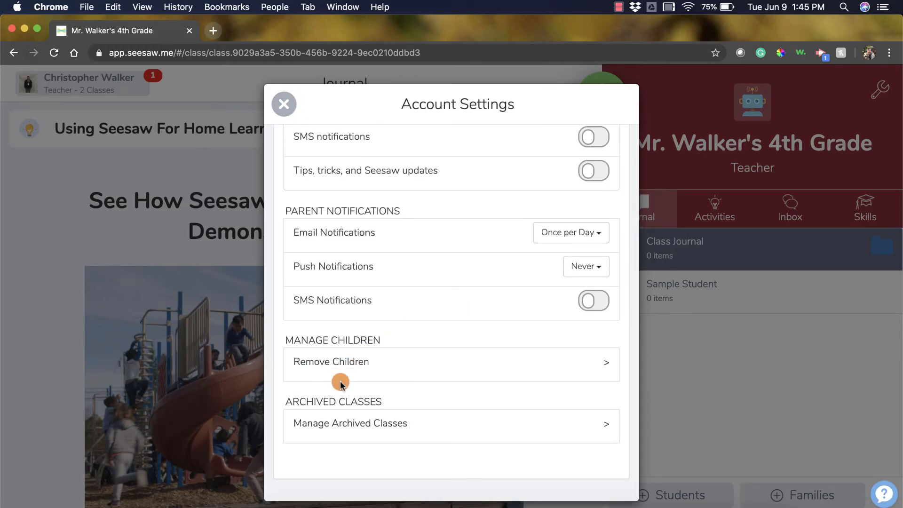
click(448, 435)
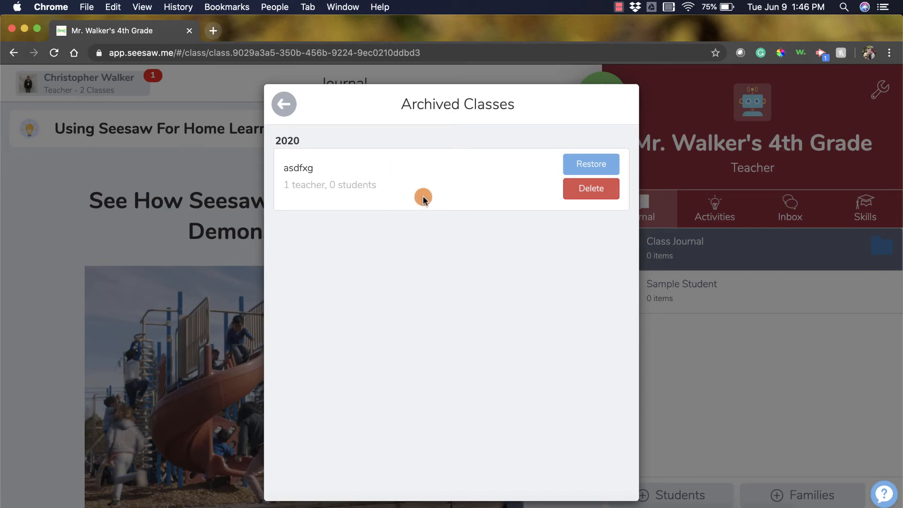
click(594, 170)
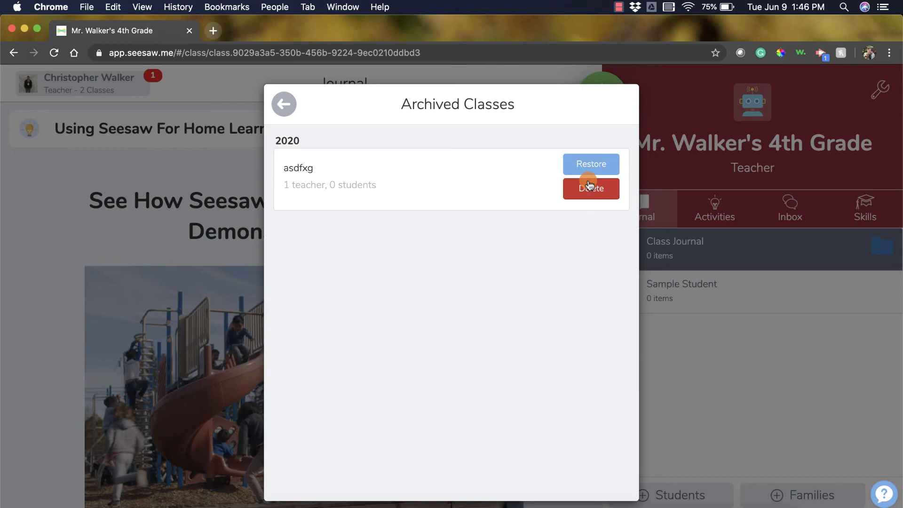
click(284, 104)
Change the profile's display name to the teacher's title and last name, and close Account Settings to save it
scroll(408, 321, down, 15)
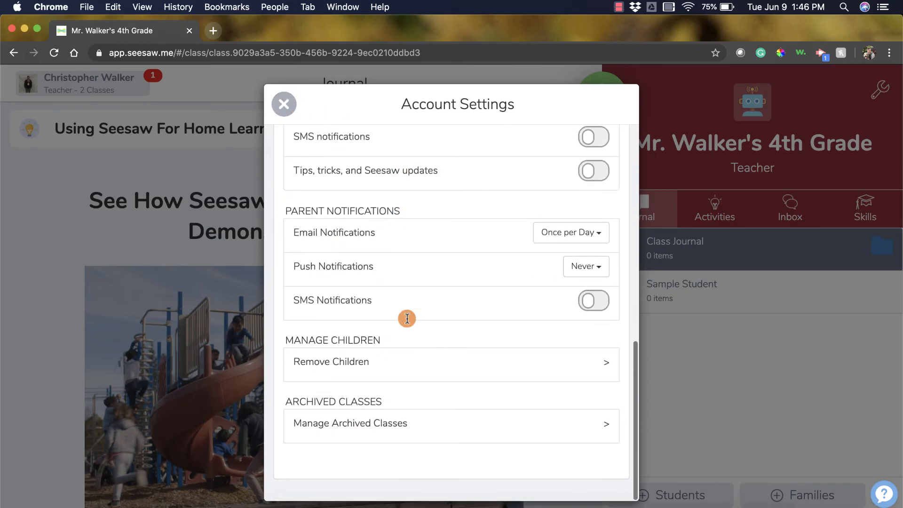
scroll(407, 319, up, 5)
scroll(406, 317, up, 15)
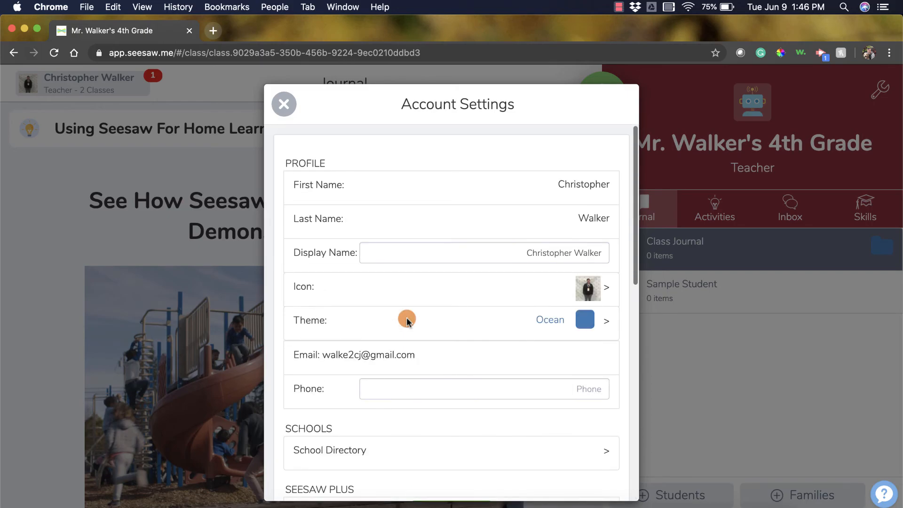
triple_click(541, 253)
text(Mr.walk)
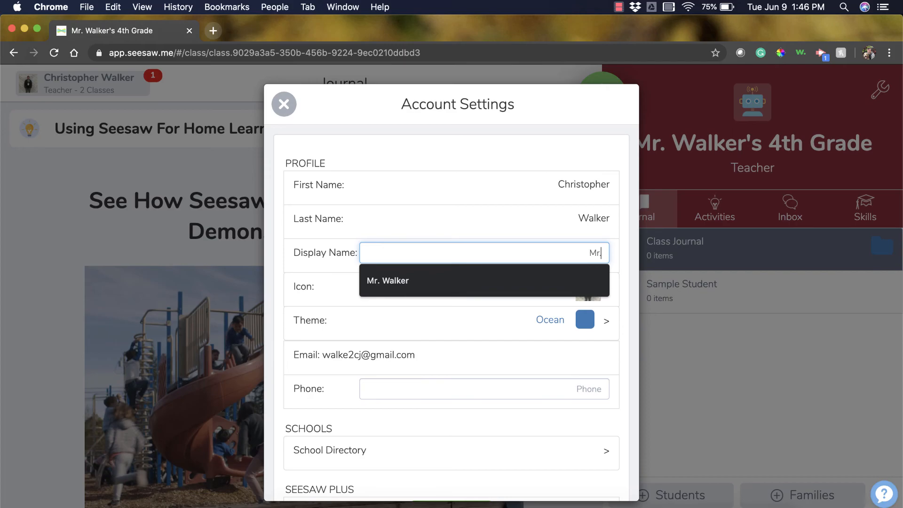
key(BackSpace)
key(BackSpace)
key(BackSpace)
key(BackSpace)
text(Walker)
click(537, 142)
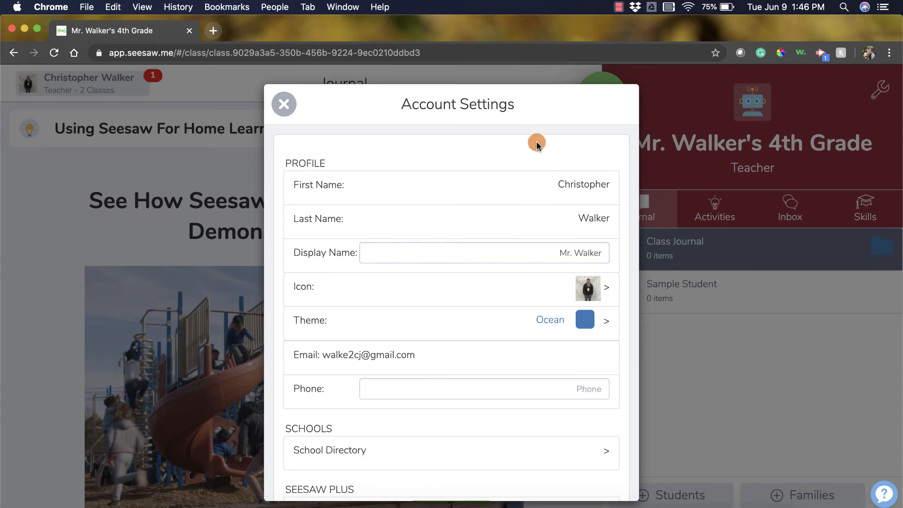
click(284, 104)
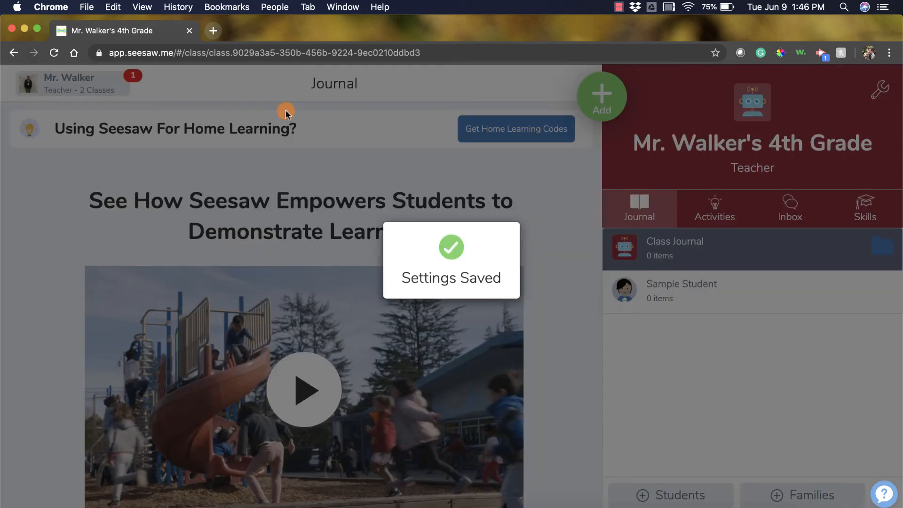